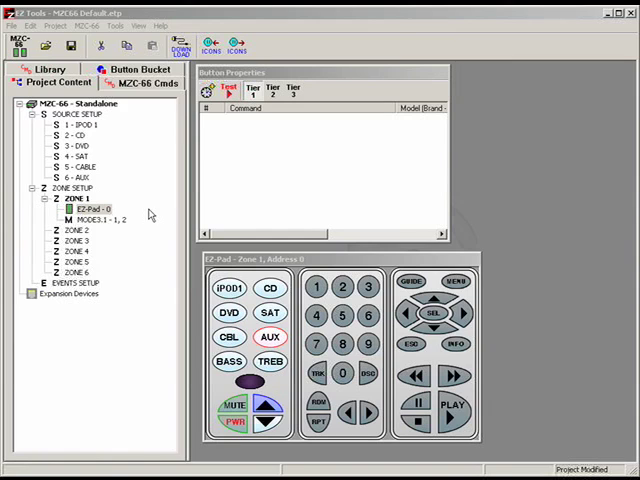
# - Show Zone 1's EZ-Pad and check the volume keys under iPOD1 and CD
pyautogui.click(96, 209)
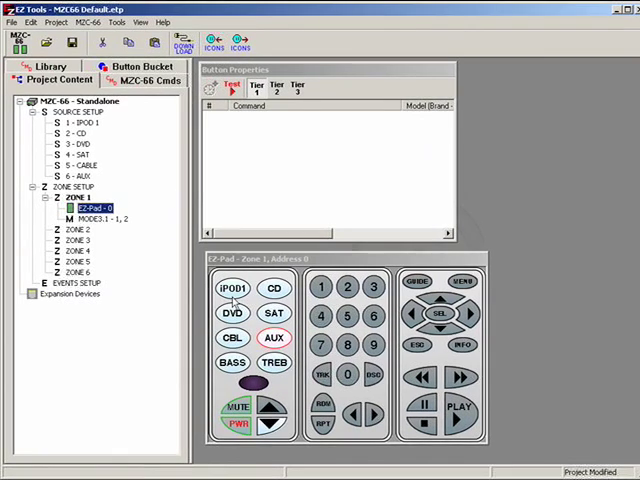
pyautogui.click(234, 289)
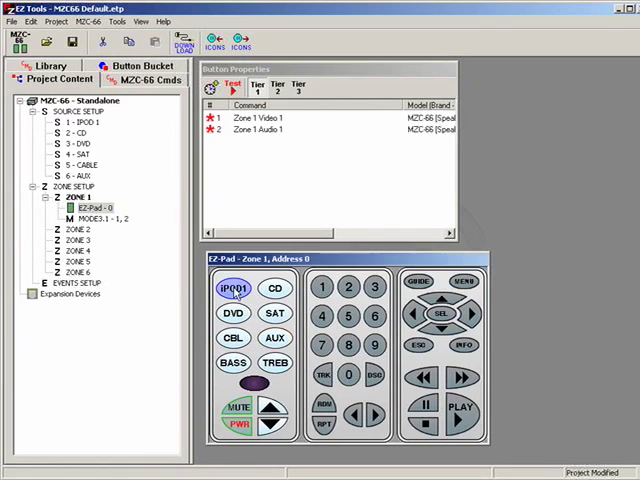
pyautogui.click(272, 410)
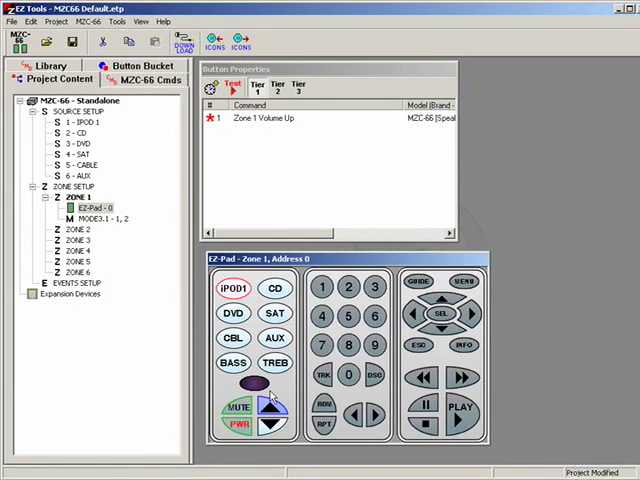
pyautogui.click(272, 425)
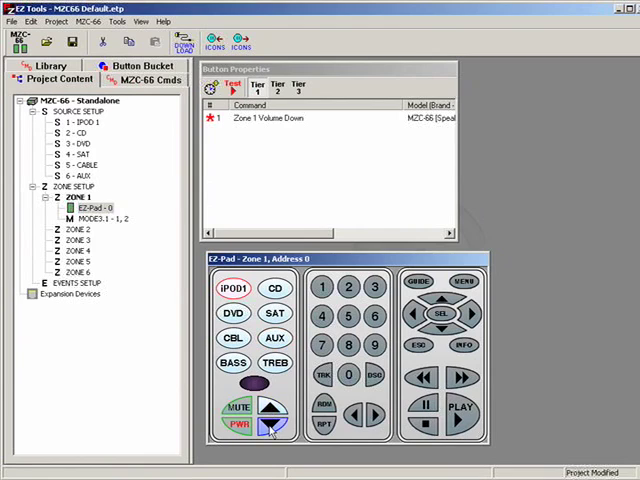
pyautogui.click(274, 288)
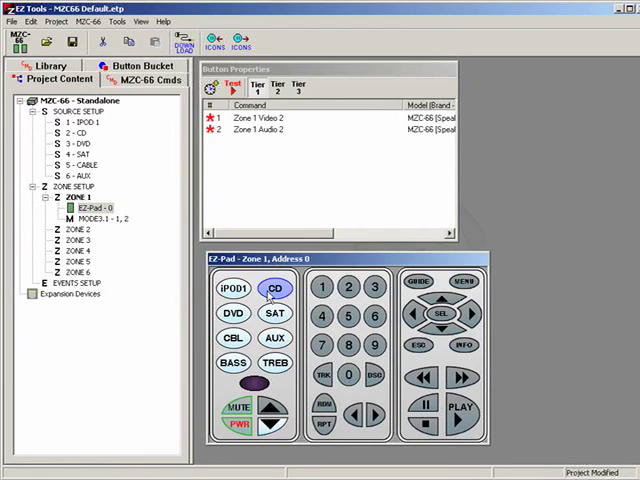
pyautogui.click(272, 408)
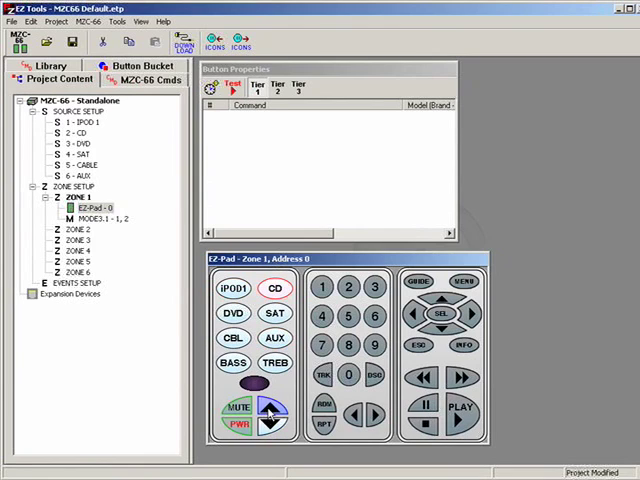
# - Inspect the SAT, AUX and TREB key commands and the Volume Up key
pyautogui.click(254, 196)
pyautogui.click(274, 313)
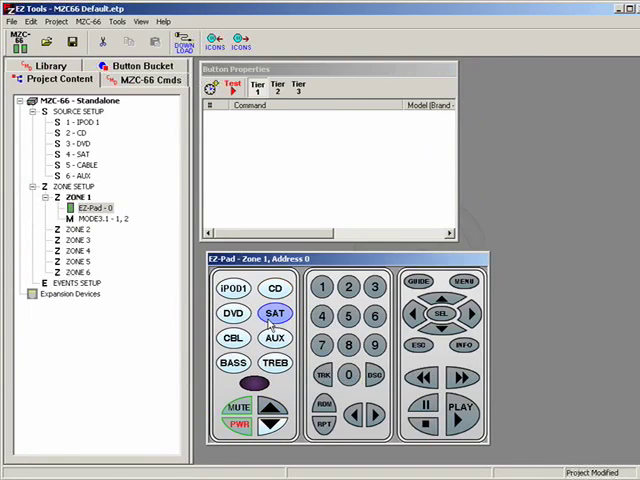
pyautogui.click(274, 338)
pyautogui.click(275, 362)
pyautogui.click(272, 408)
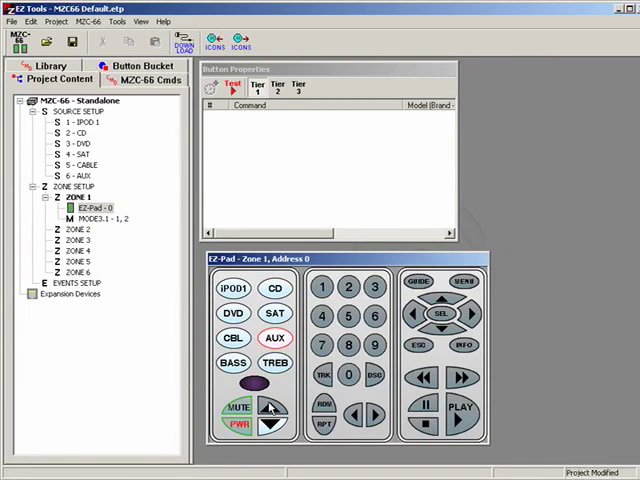
# - Return to iPOD1 and bring up the actions for its Volume Up key
pyautogui.click(233, 288)
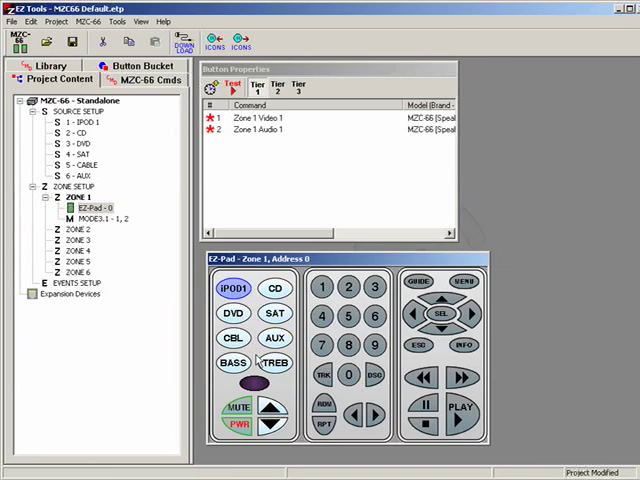
pyautogui.click(270, 405)
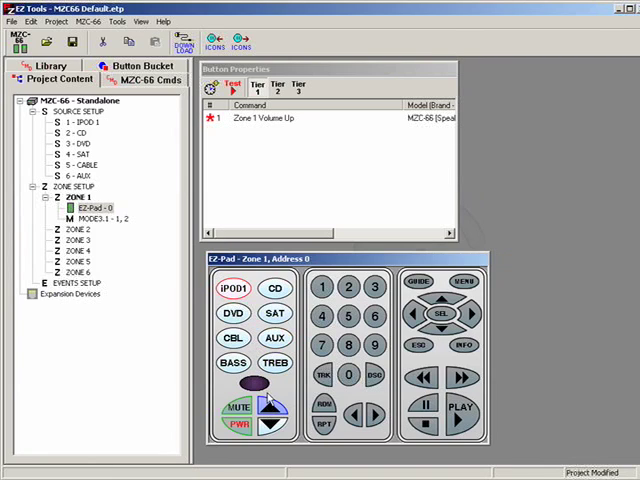
pyautogui.rightClick(270, 407)
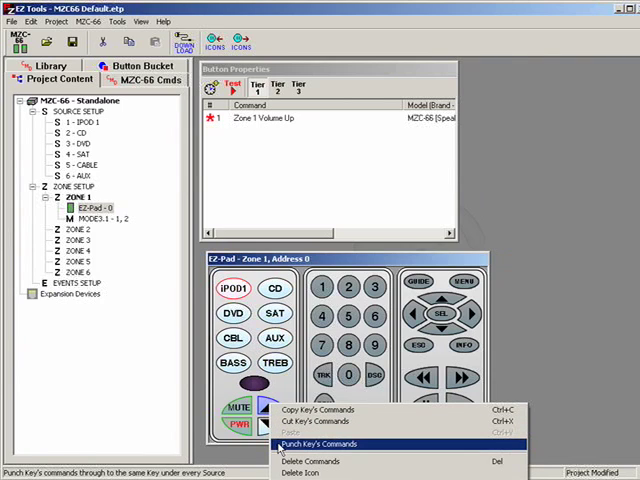
# - Punch Zone 1 Volume Up through all sources, confirm, and switch to DVD
pyautogui.click(279, 446)
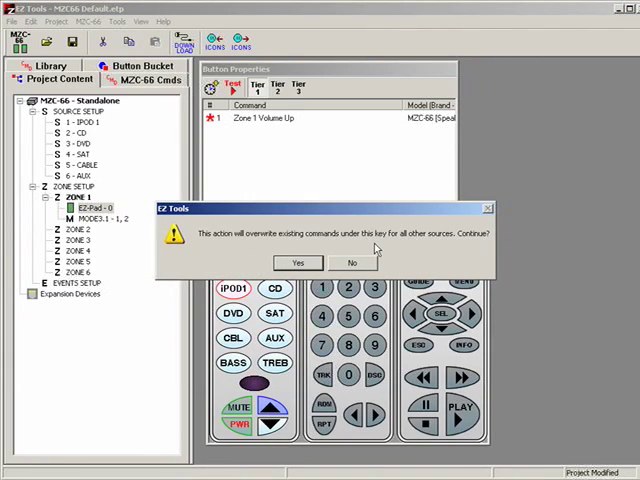
pyautogui.click(297, 262)
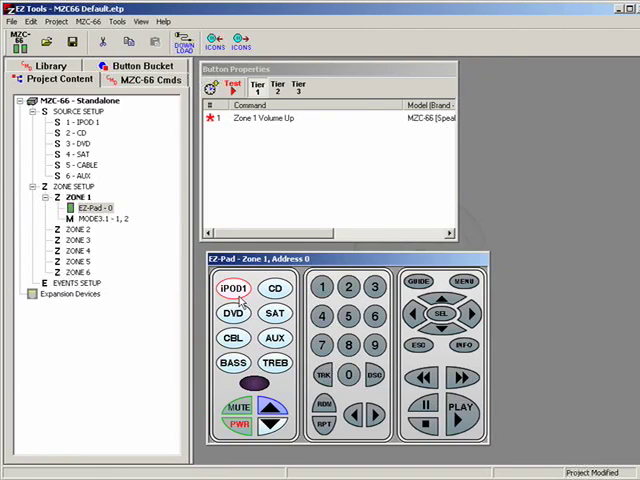
pyautogui.click(232, 313)
pyautogui.click(268, 408)
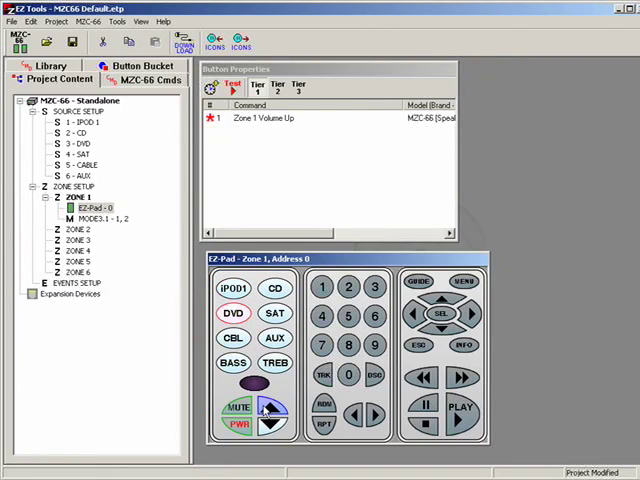
pyautogui.click(232, 338)
pyautogui.click(268, 408)
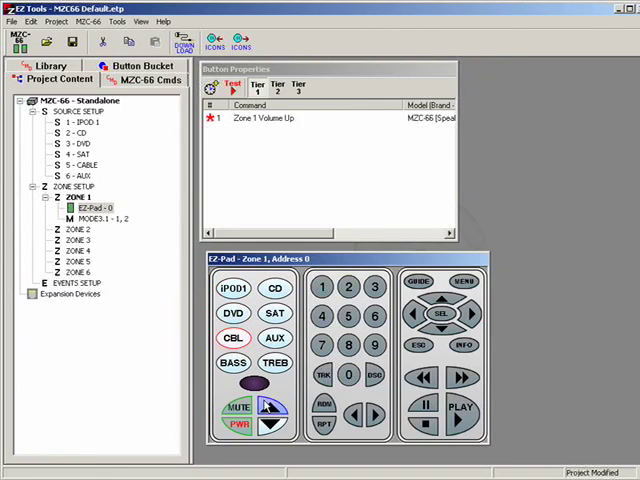
pyautogui.click(274, 362)
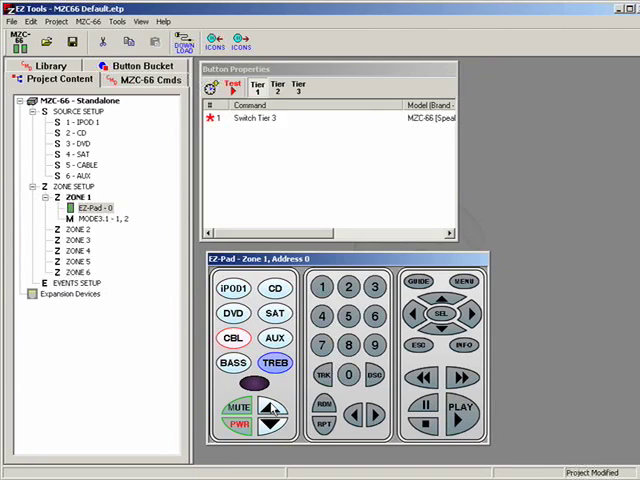
pyautogui.click(270, 408)
pyautogui.click(275, 338)
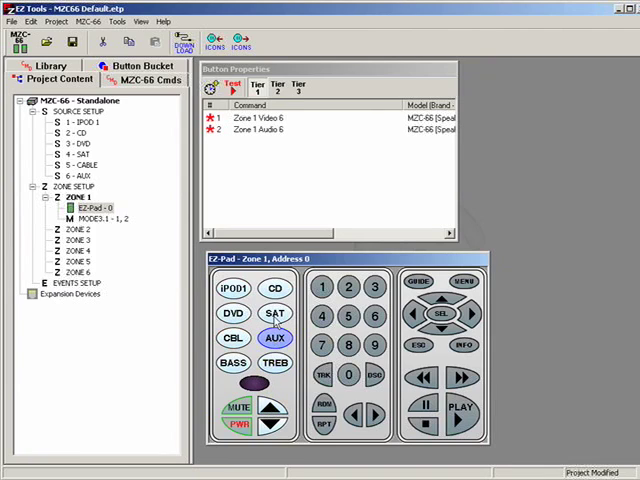
pyautogui.click(275, 313)
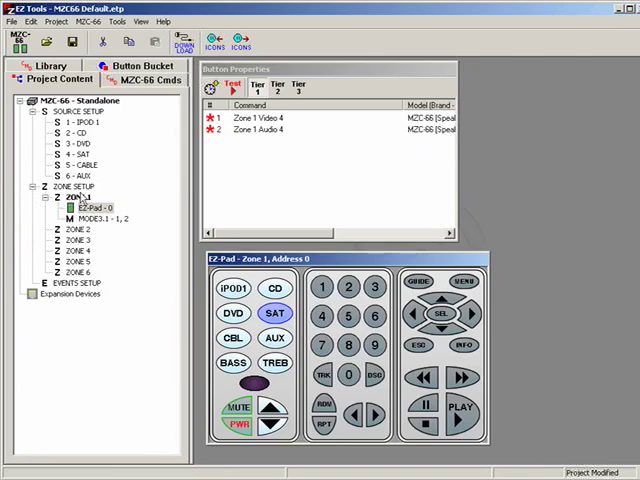
pyautogui.click(78, 197)
# - Clone Zone 1 into Zone 2, creating its EZ-Pad and MODE3.1 entries
pyautogui.click(78, 197)
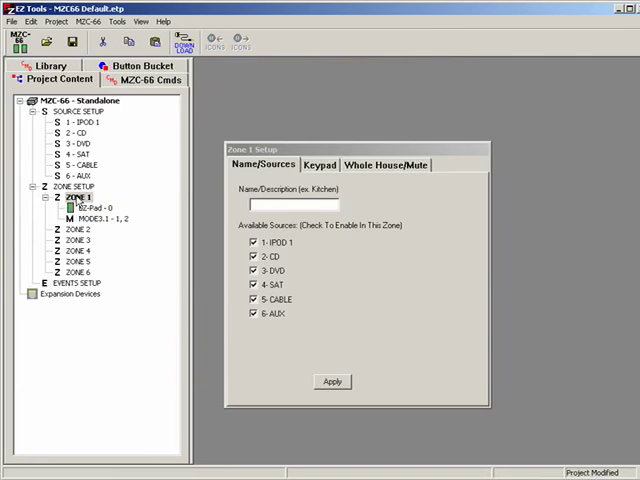
pyautogui.click(77, 229)
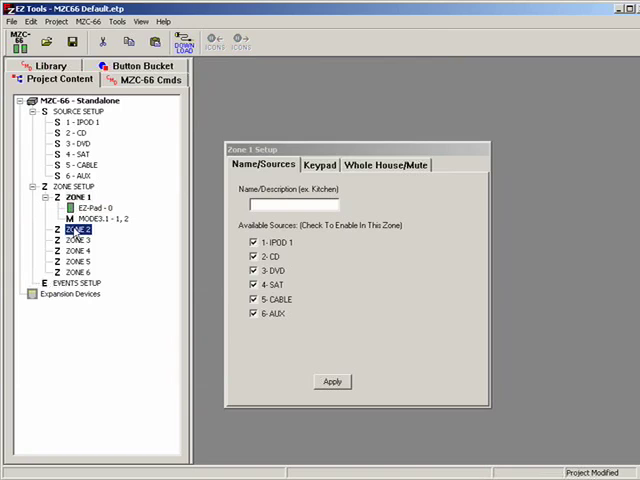
pyautogui.rightClick(78, 235)
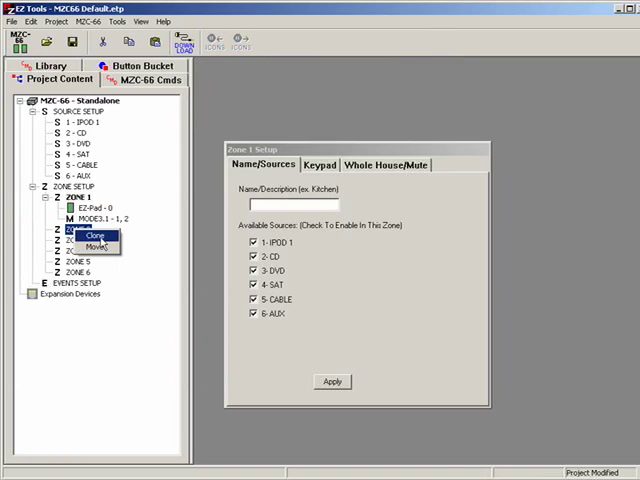
pyautogui.click(96, 236)
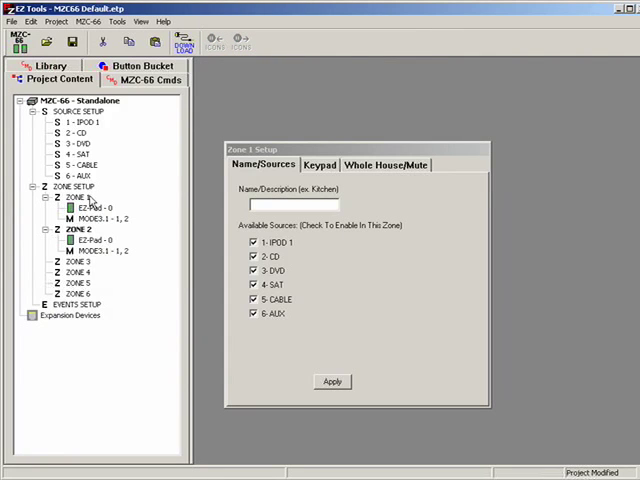
# - Check Zone 2's cloned iPOD1, SAT and AUX keys for Zone 2 commands
pyautogui.click(93, 240)
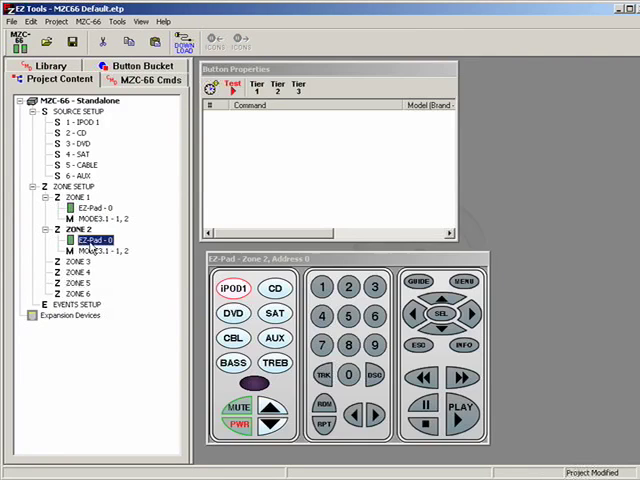
pyautogui.click(233, 289)
pyautogui.click(275, 313)
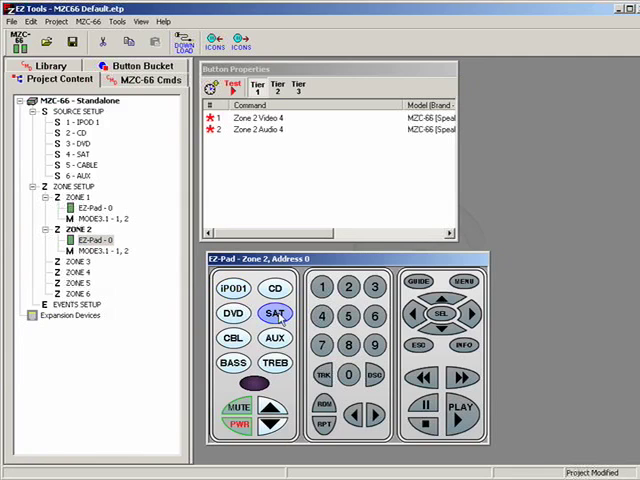
pyautogui.click(275, 338)
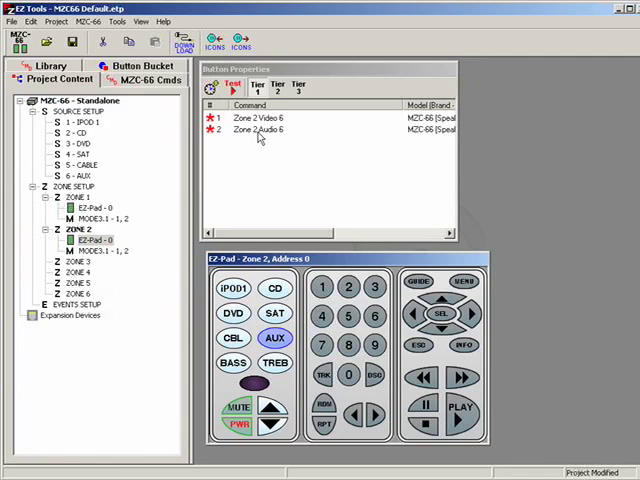
# - Clone Zone 1's setup into Zone 3 and Zone 4
pyautogui.click(78, 229)
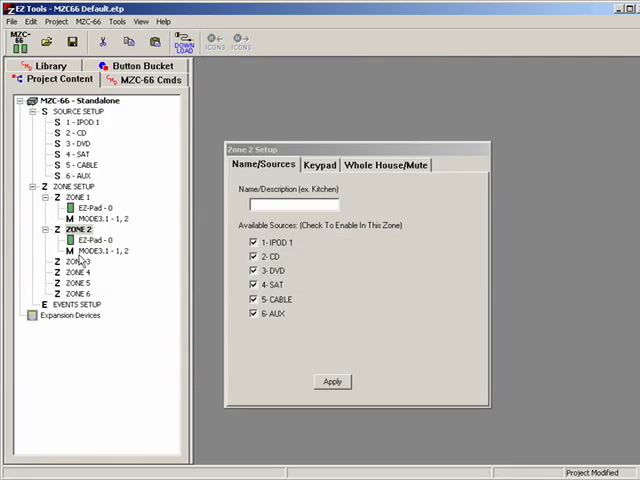
pyautogui.click(76, 261)
pyautogui.rightClick(78, 262)
pyautogui.click(100, 266)
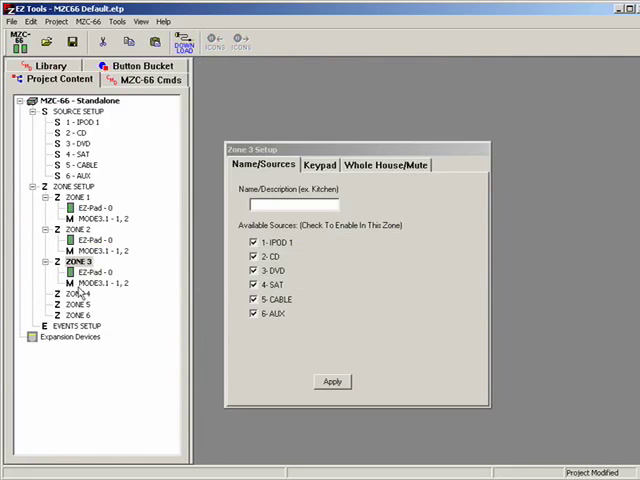
pyautogui.click(78, 294)
pyautogui.rightClick(78, 294)
pyautogui.click(100, 302)
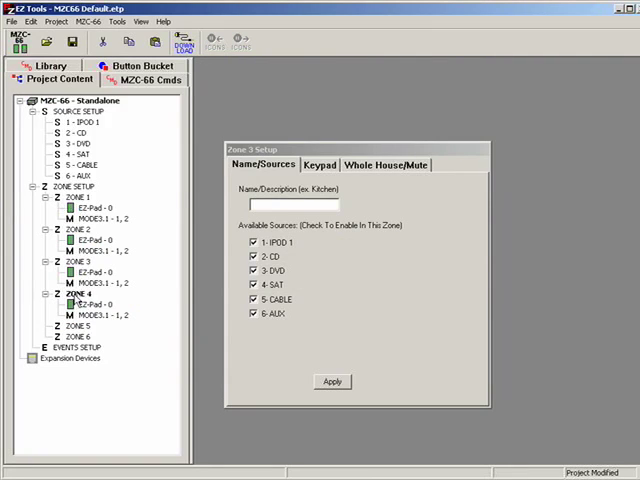